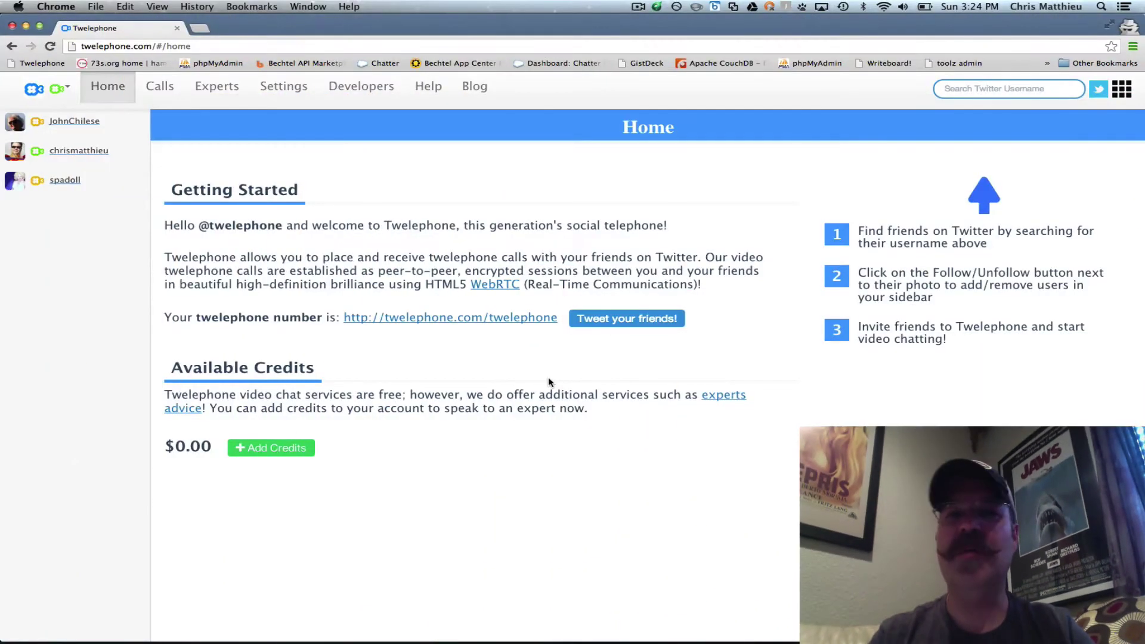
# Open account settings, select the SIP forwarding address, and bring the Blink Lite window into place
pyautogui.click(285, 88)
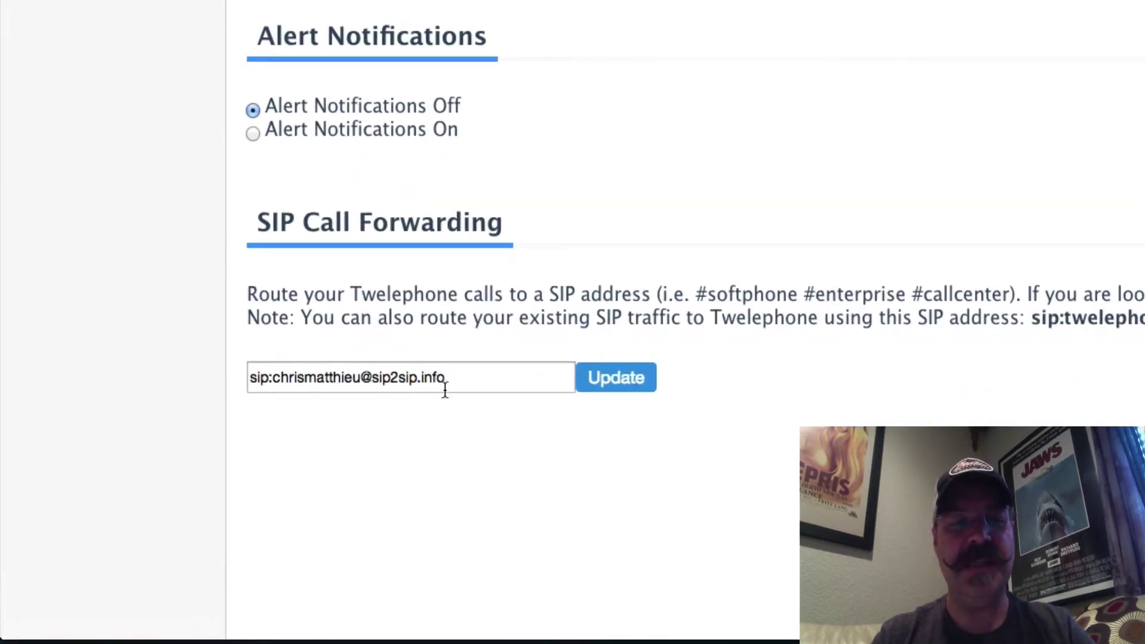
pyautogui.moveTo(458, 382); pyautogui.dragTo(224, 367)
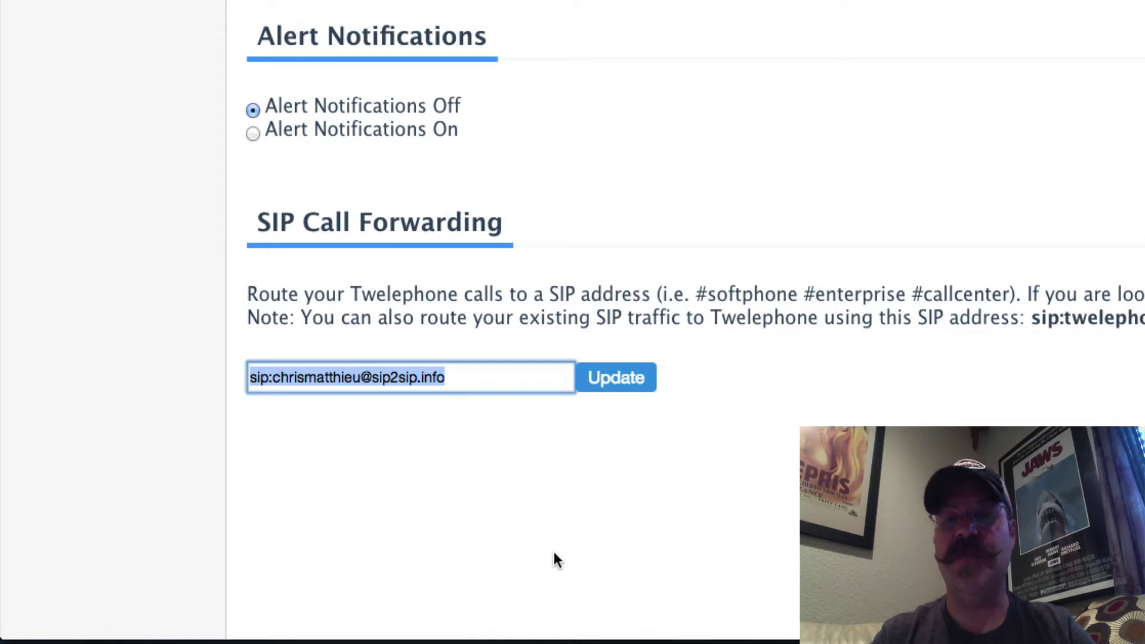
pyautogui.press('super+Tab')
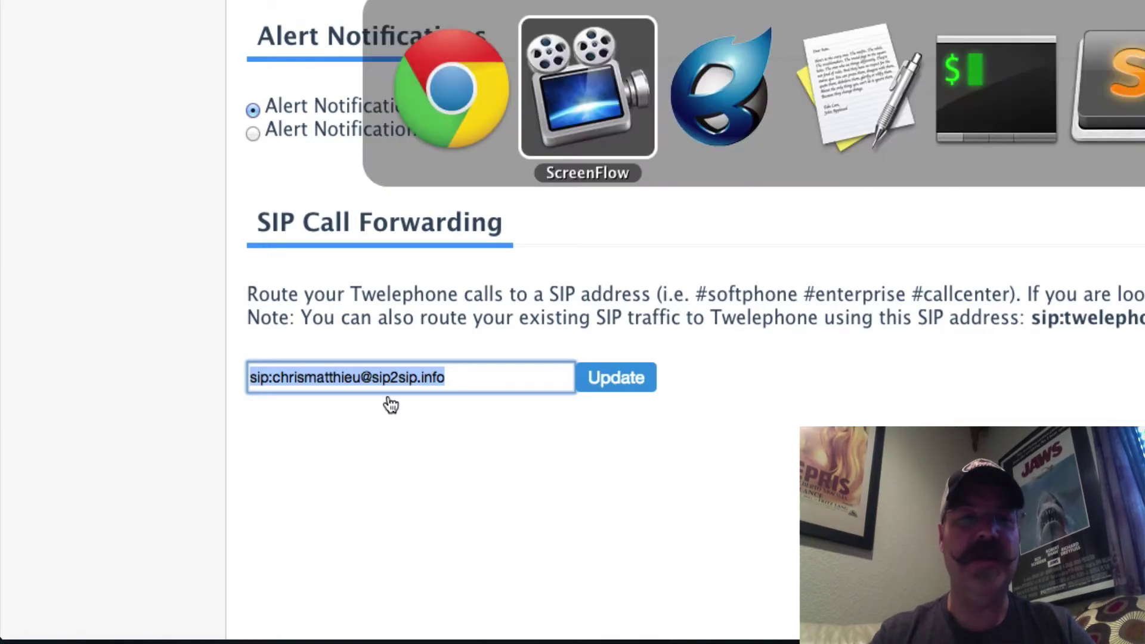
pyautogui.press('super+Tab')
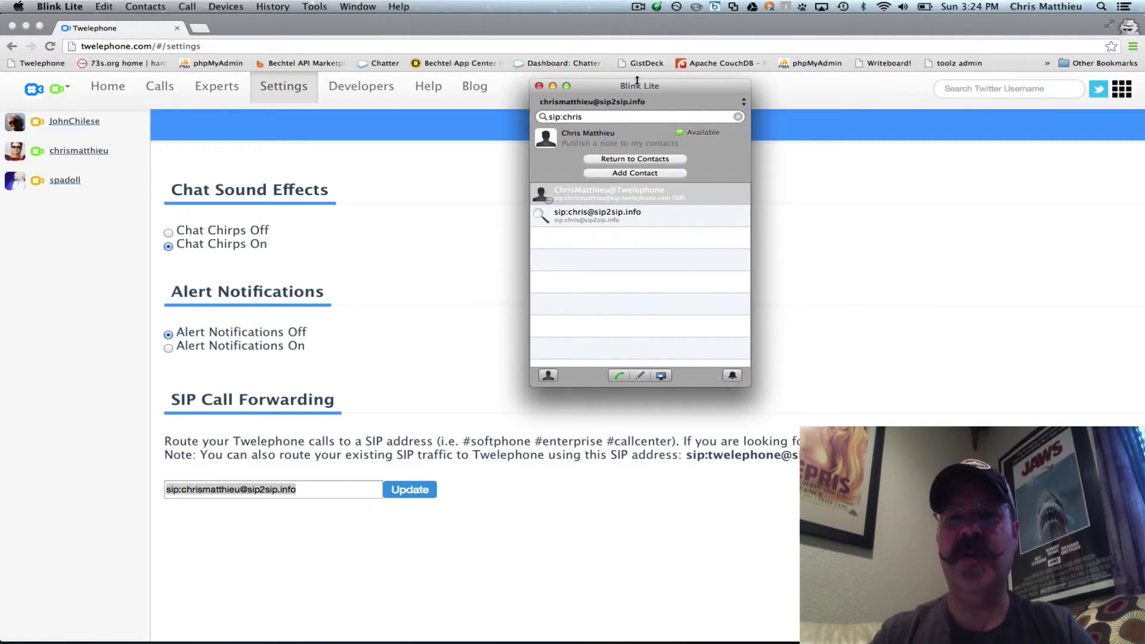
pyautogui.moveTo(640, 87); pyautogui.dragTo(630, 122)
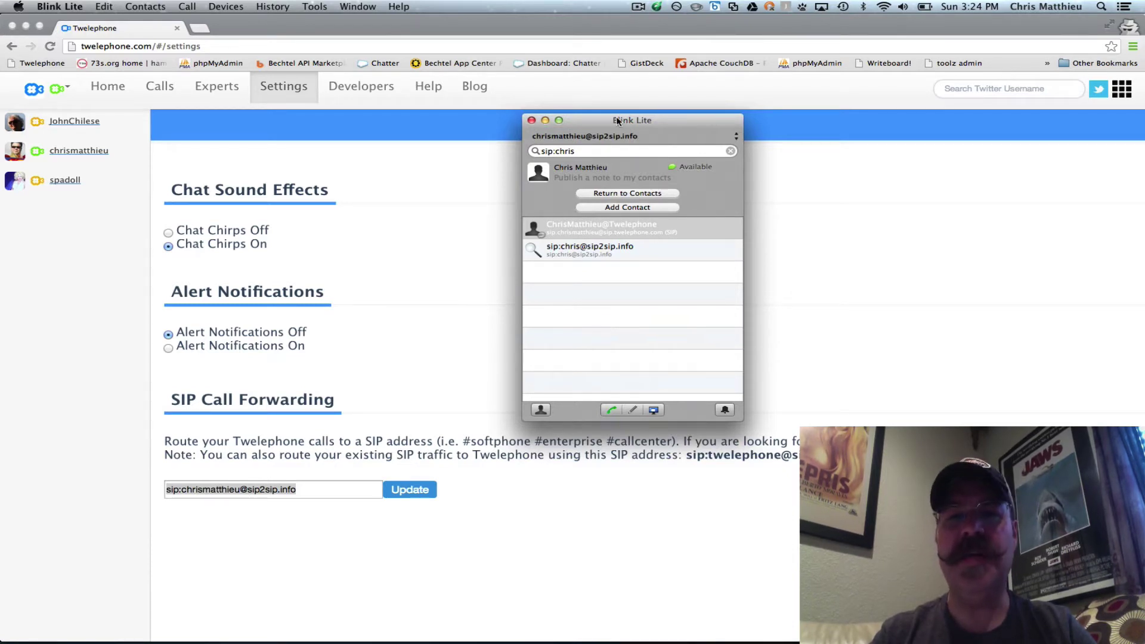
# Back in settings, reselect the SIP forwarding address and open the account menu
pyautogui.press('super+Tab')
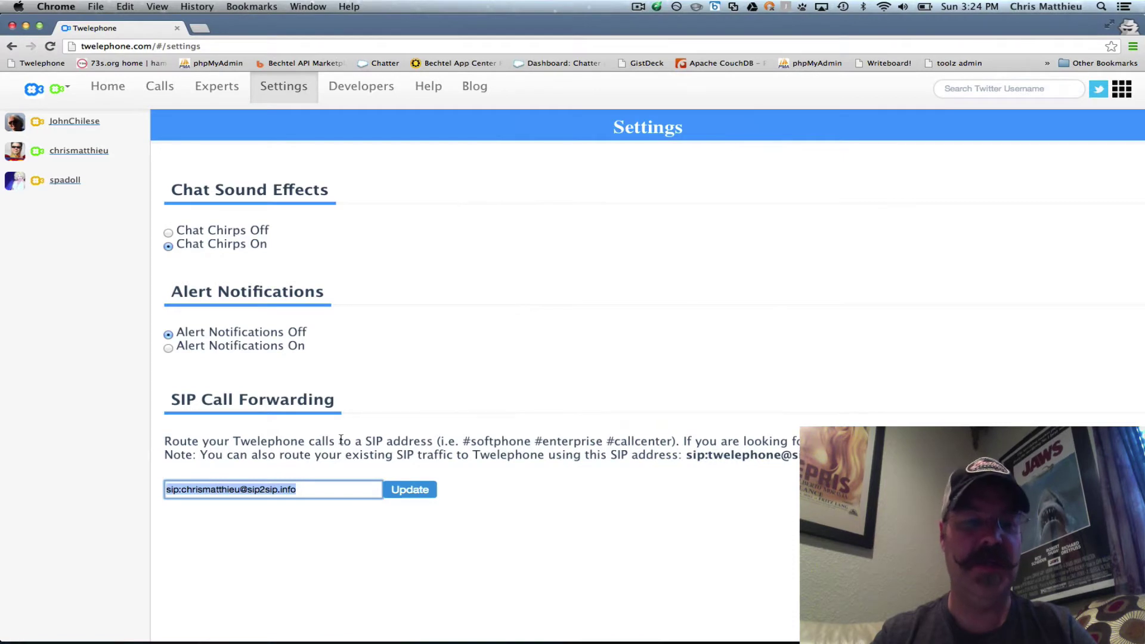
pyautogui.click(323, 489)
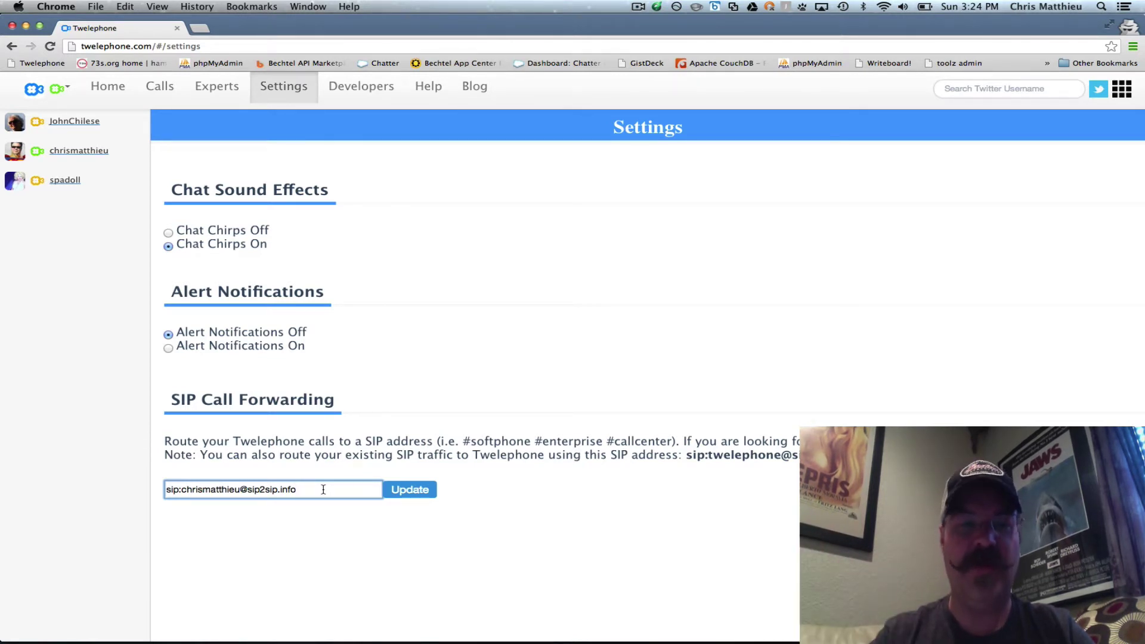
pyautogui.moveTo(308, 488); pyautogui.dragTo(163, 485)
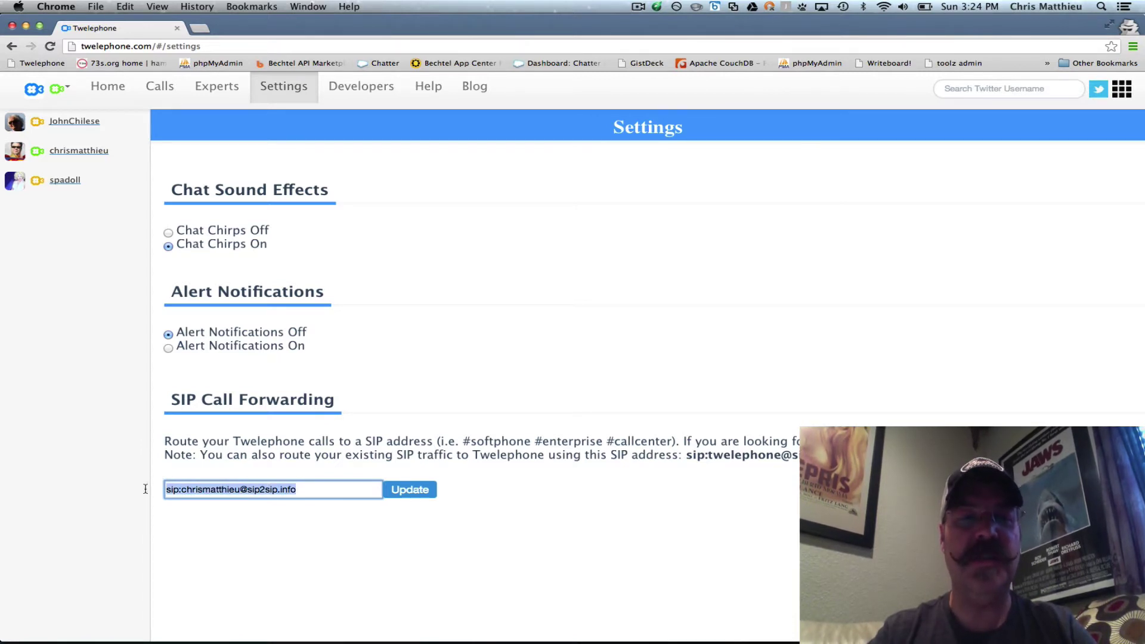
pyautogui.click(52, 90)
# Log out of the account and minimize the Login with Twitter window
pyautogui.click(48, 131)
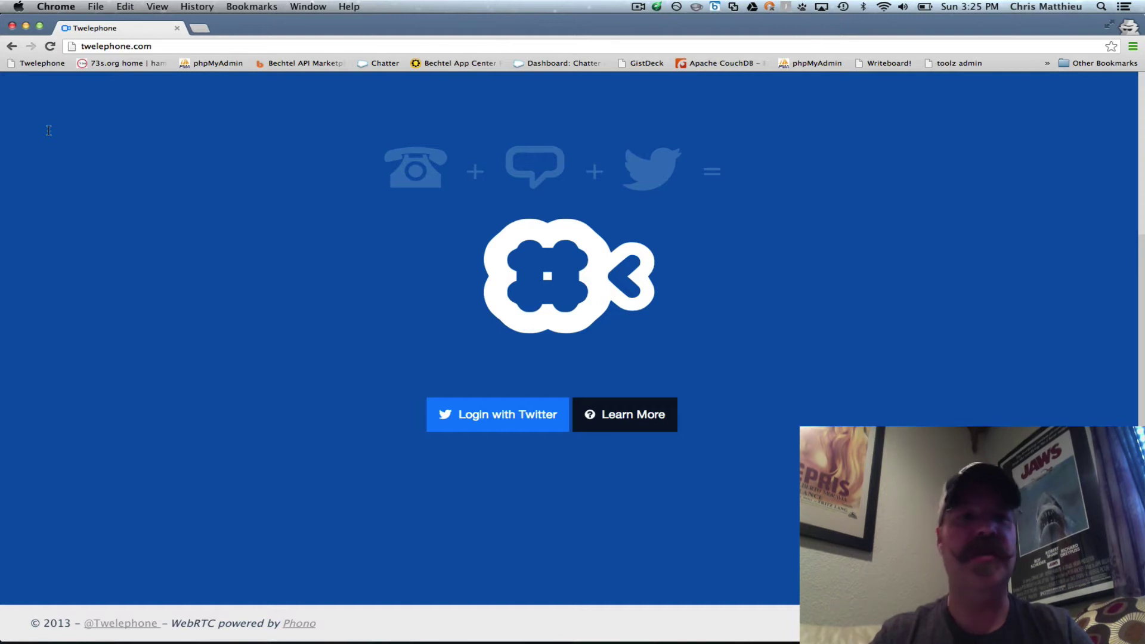
pyautogui.click(26, 26)
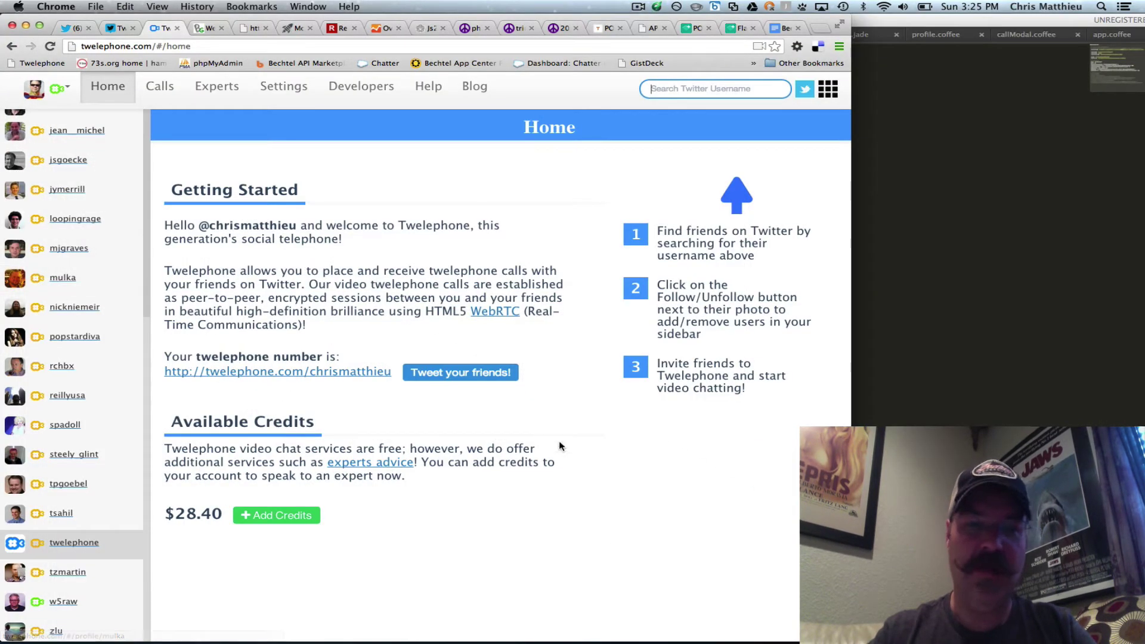
# Reload the home page and open the twelephone friend's profile from the sidebar list
pyautogui.press('super+r')
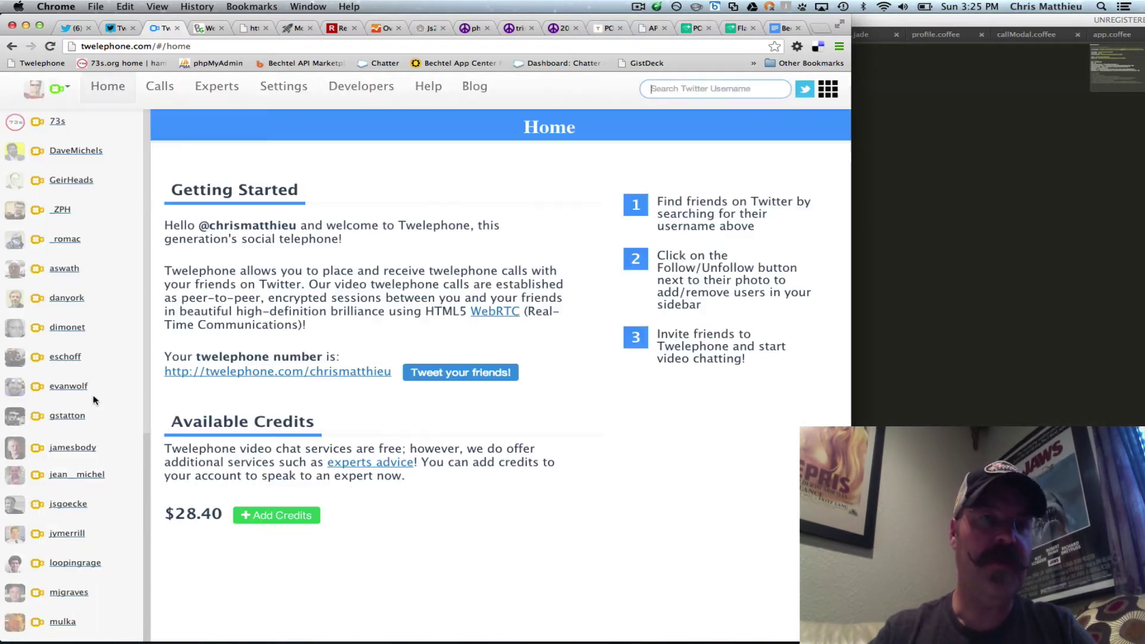
pyautogui.scroll(-6, 59, 477)
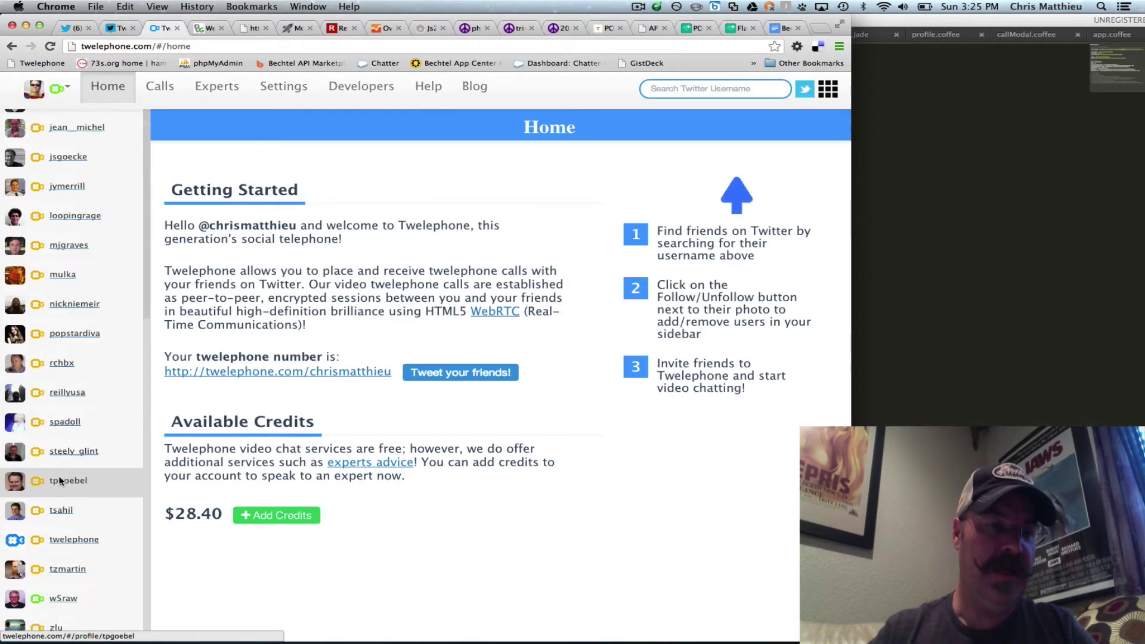
pyautogui.click(57, 545)
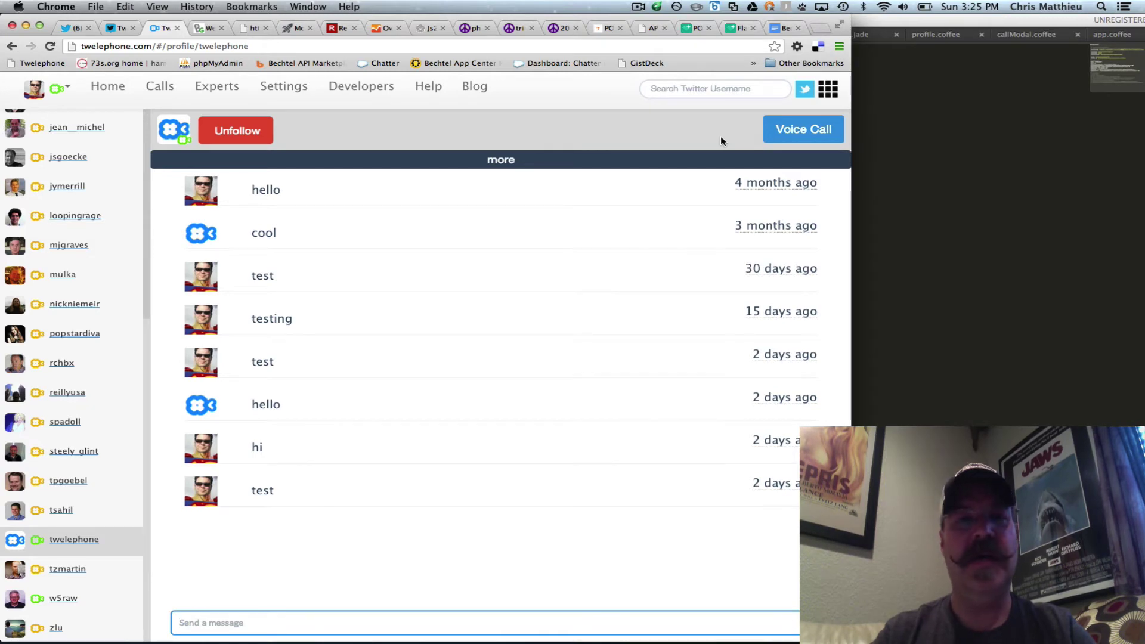
# Move the Blink Lite window to the right of the twelephone profile page
pyautogui.press('super+Tab')
pyautogui.press('super+Tab')
pyautogui.press('super+Tab')
pyautogui.press('super+Tab')
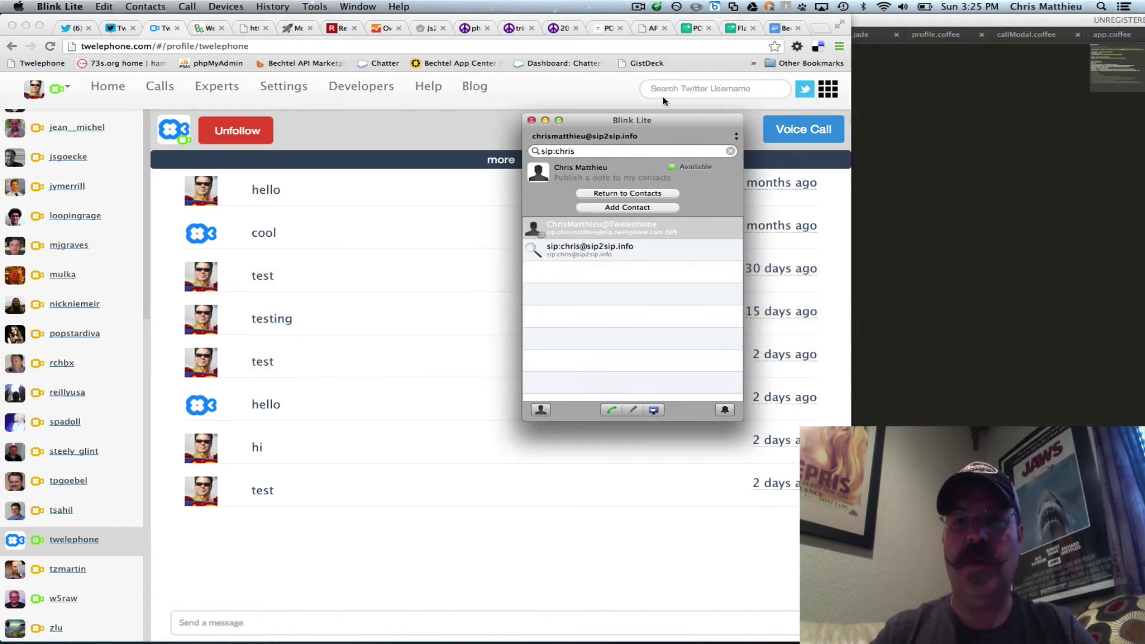
pyautogui.moveTo(639, 124); pyautogui.dragTo(1016, 156)
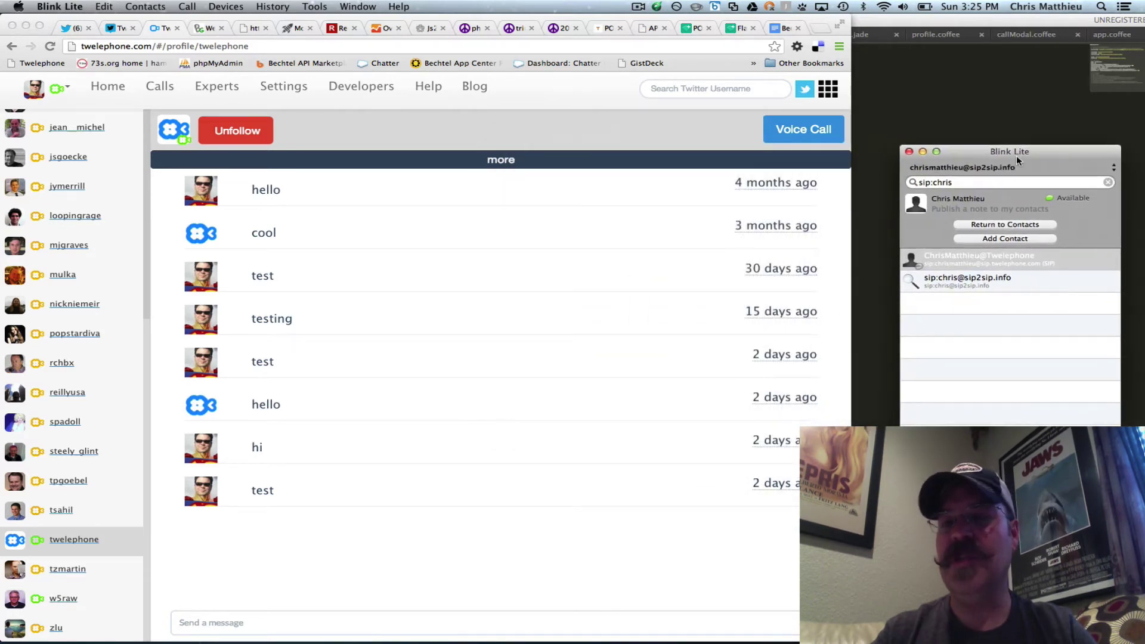
pyautogui.click(680, 134)
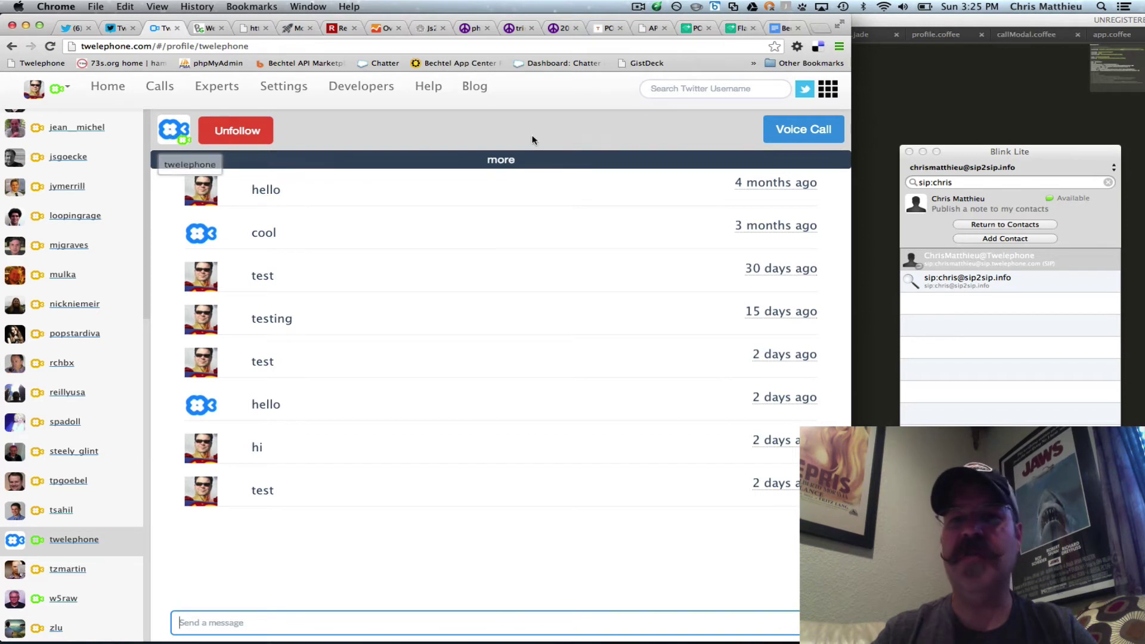
pyautogui.moveTo(1007, 161)
pyautogui.mouseDown()
pyautogui.moveTo(944, 219)
pyautogui.moveTo(981, 134)
pyautogui.moveTo(1009, 155)
pyautogui.mouseUp()
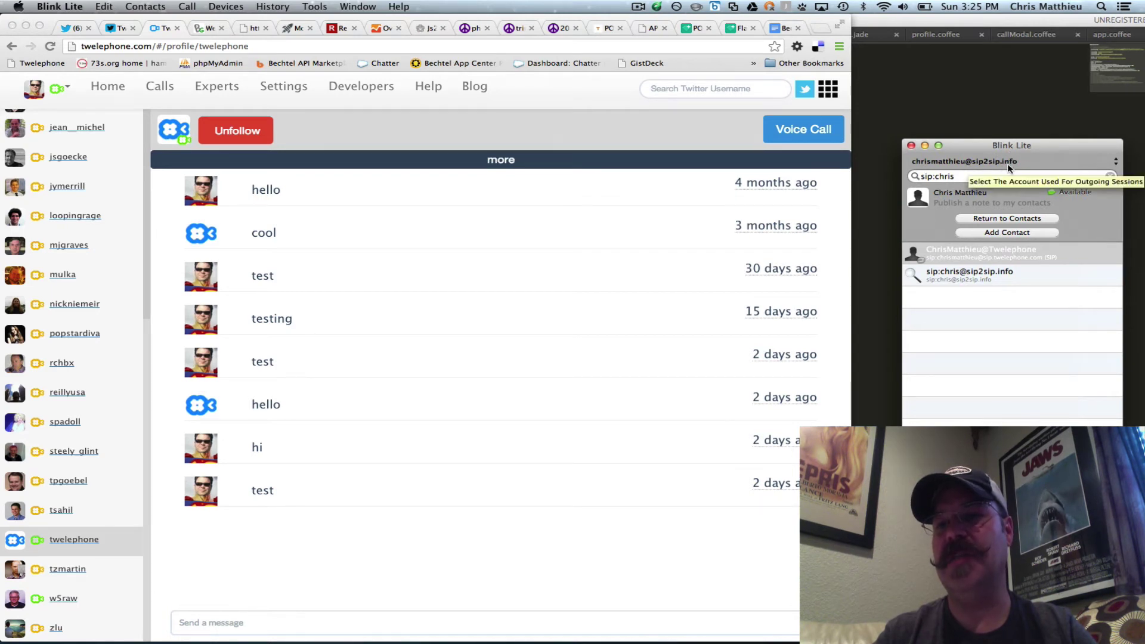
pyautogui.click(723, 128)
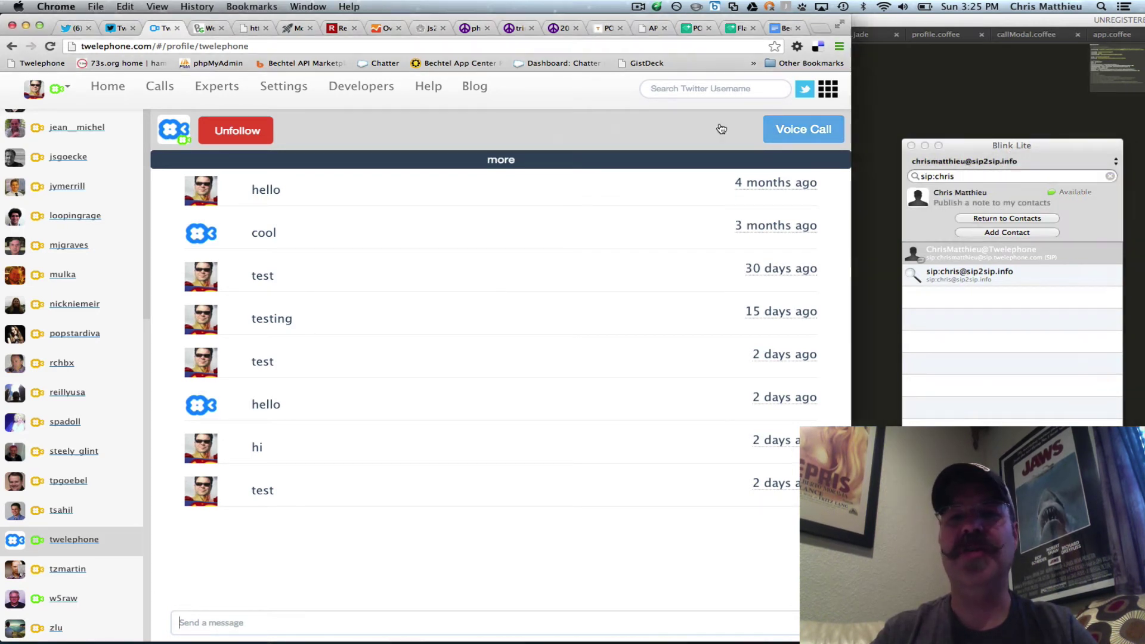
# Start a voice call to twelephone and allow microphone access
pyautogui.click(805, 138)
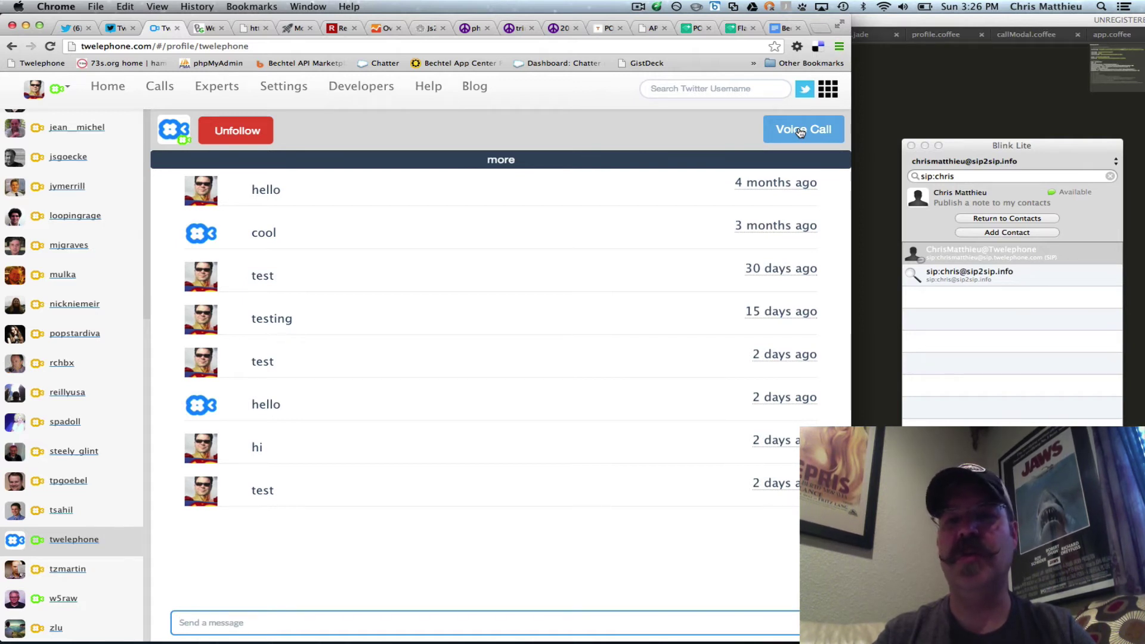
pyautogui.click(801, 132)
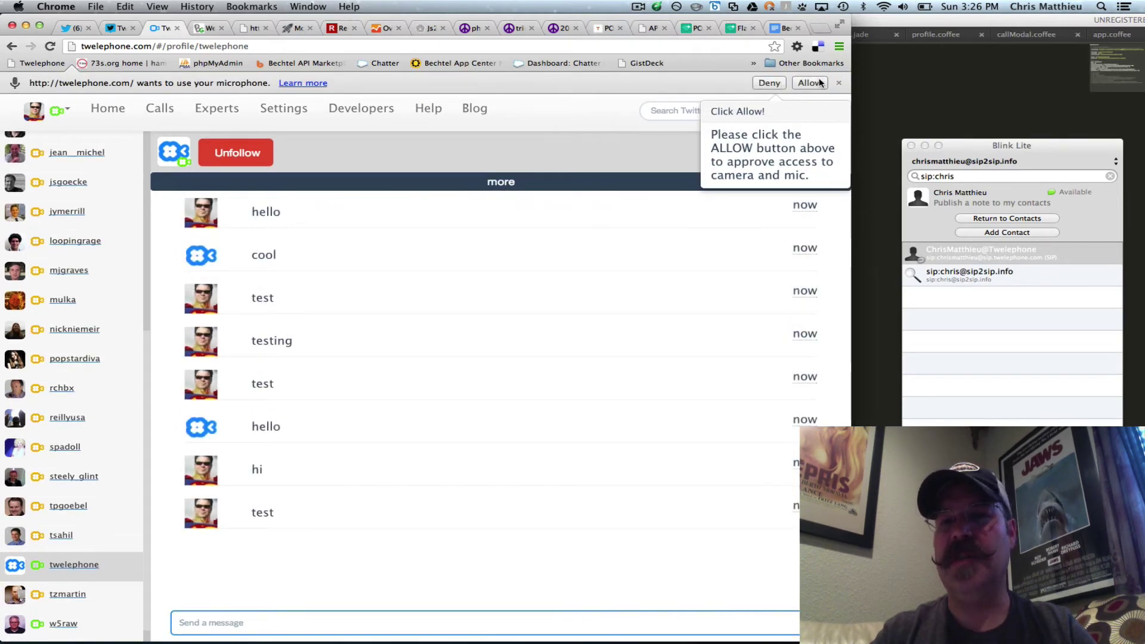
pyautogui.click(810, 83)
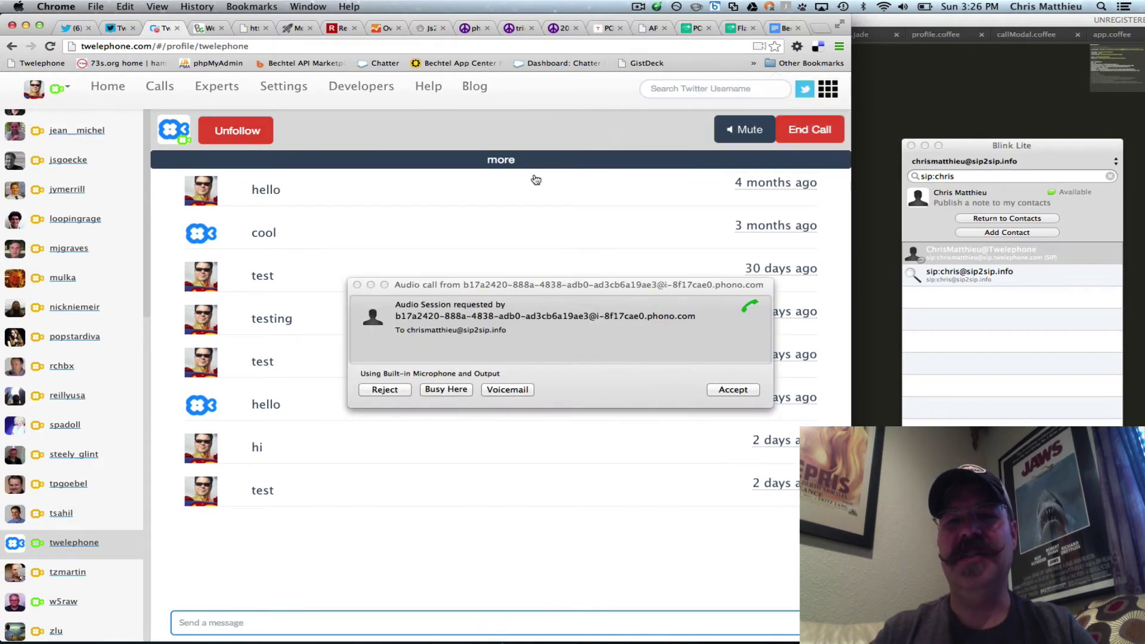
# Accept the incoming forwarded audio call in Blink Lite
pyautogui.moveTo(560, 290); pyautogui.dragTo(494, 259)
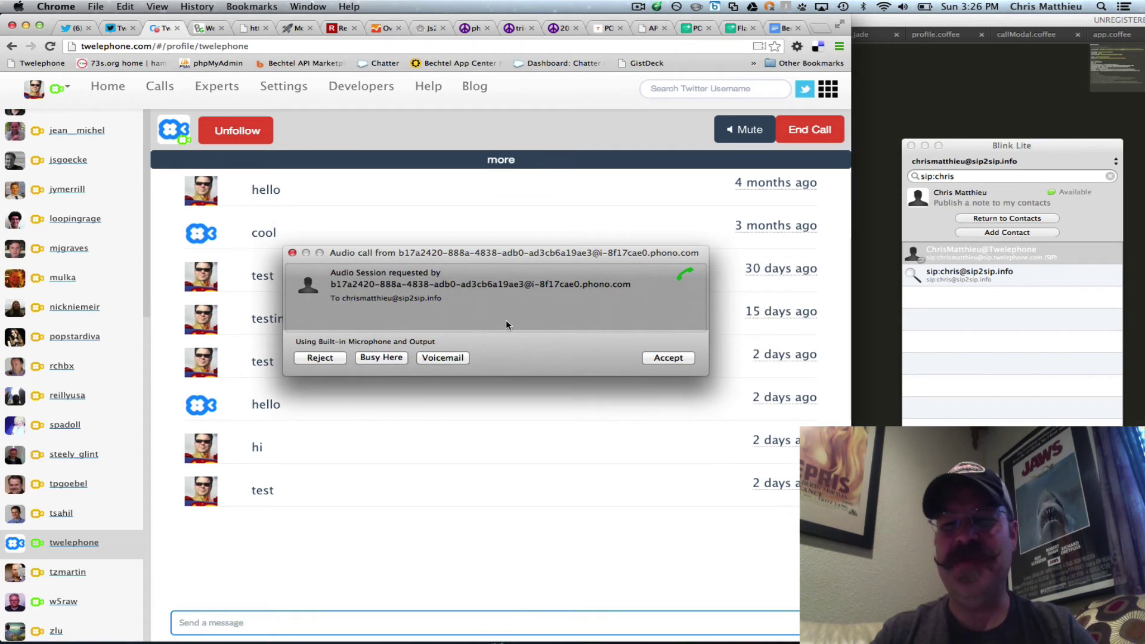
pyautogui.click(668, 358)
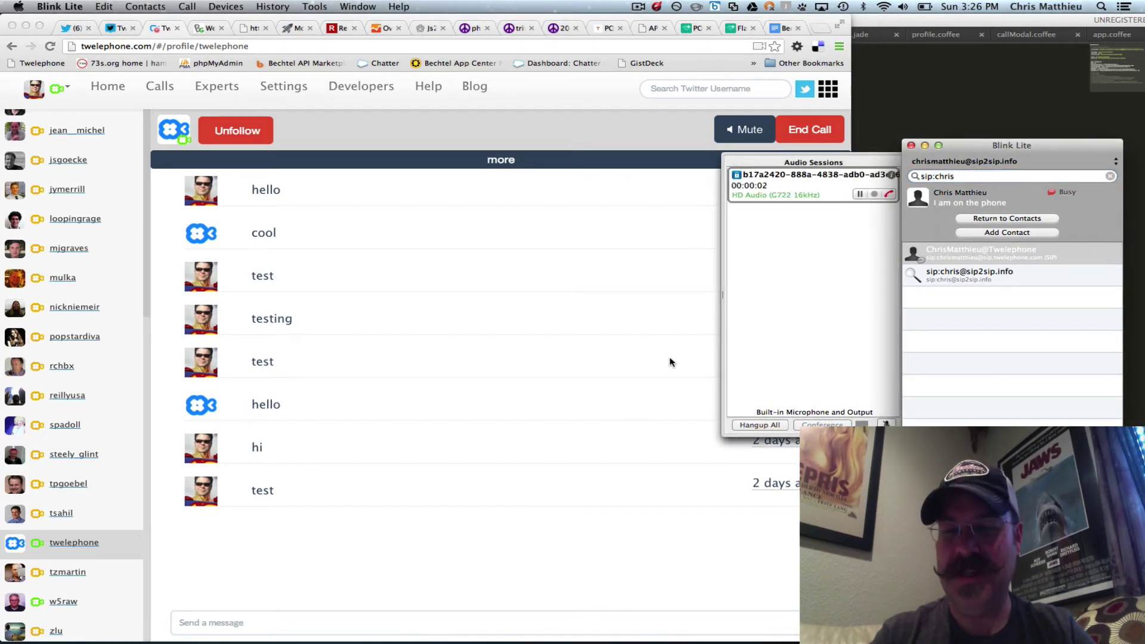
# Mute the computer's sound, shift the softphone windows left, and hang up the call
pyautogui.press('XF86AudioMute')
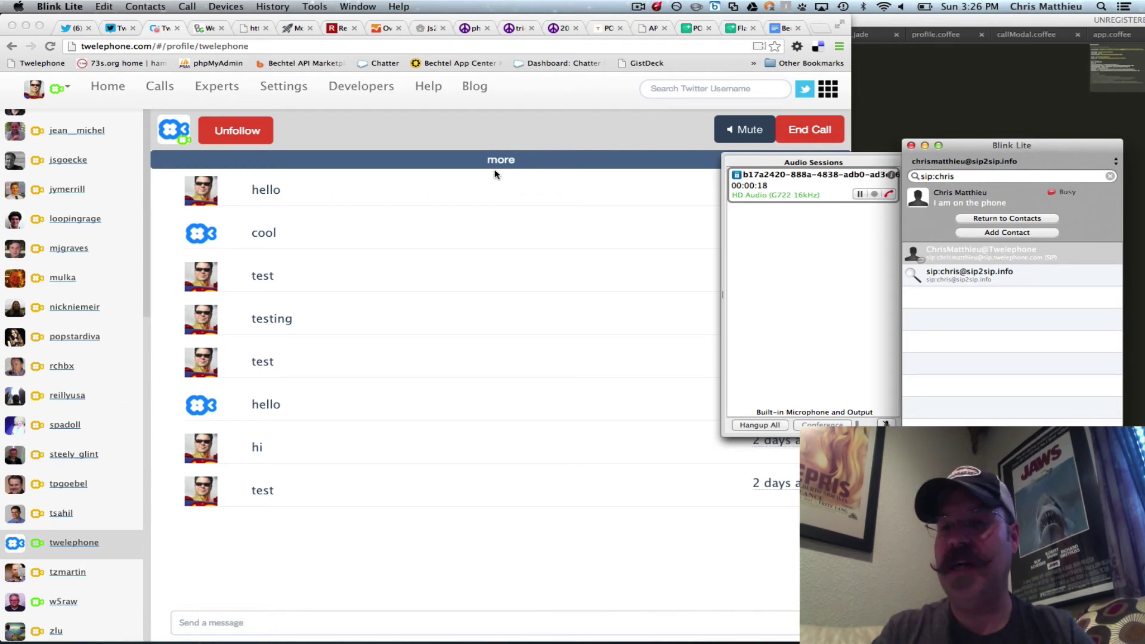
pyautogui.moveTo(1004, 144); pyautogui.dragTo(1002, 176)
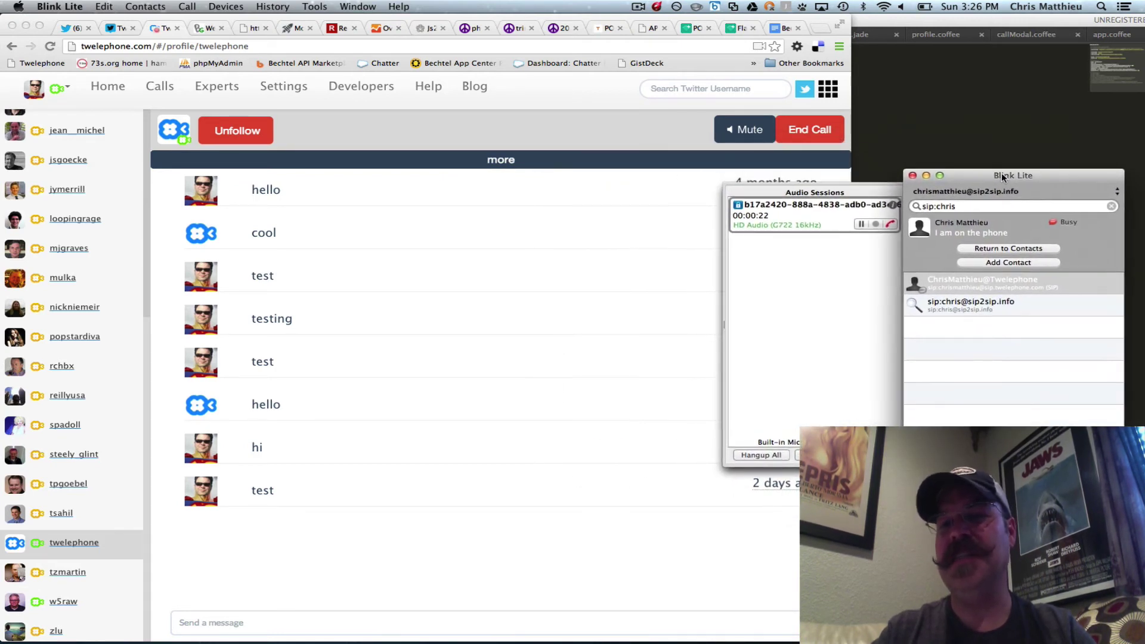
pyautogui.click(890, 226)
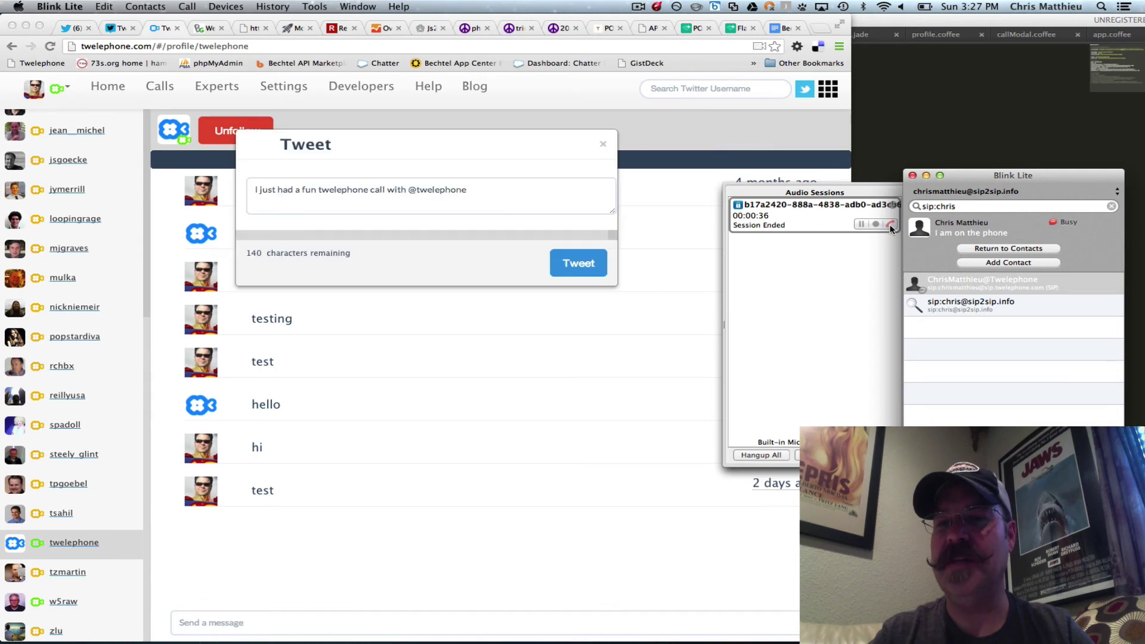
# Send the prefilled tweet about having a fun twelephone call
pyautogui.click(452, 151)
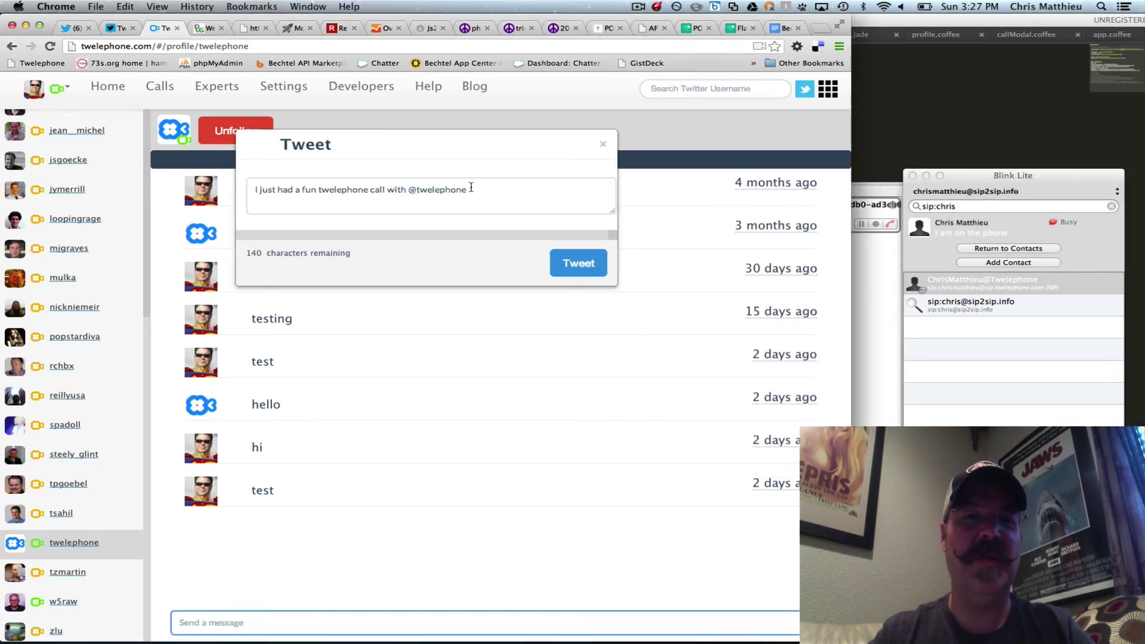
pyautogui.click(598, 265)
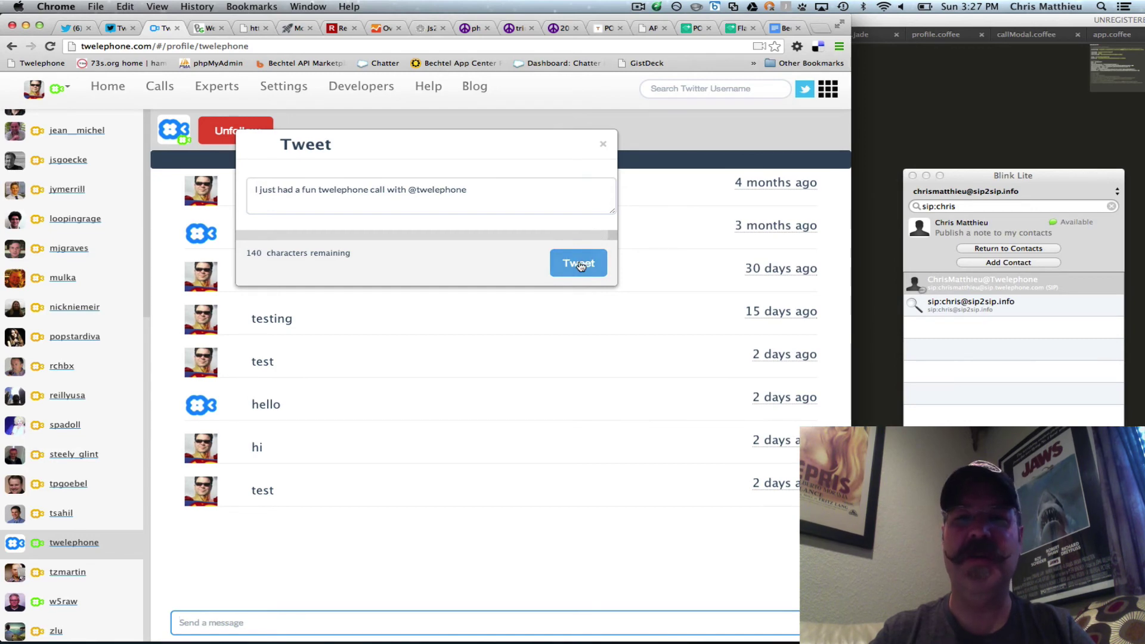